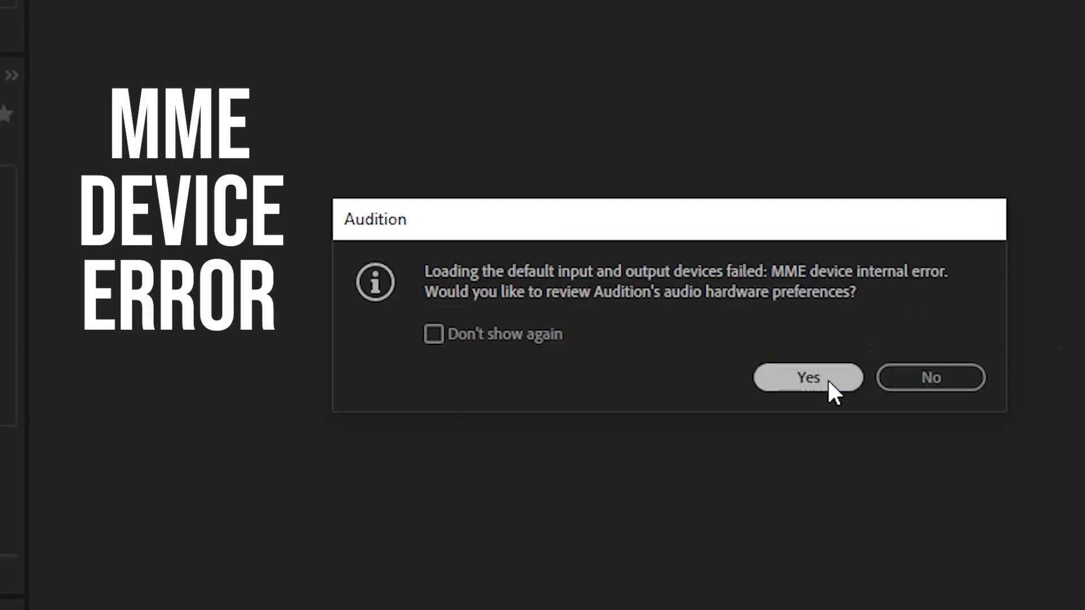
Step: Accept the MME error prompt and review the Default Input and Default Output device lists without changing them
{"action": "left_click", "coordinate": [827, 379]}
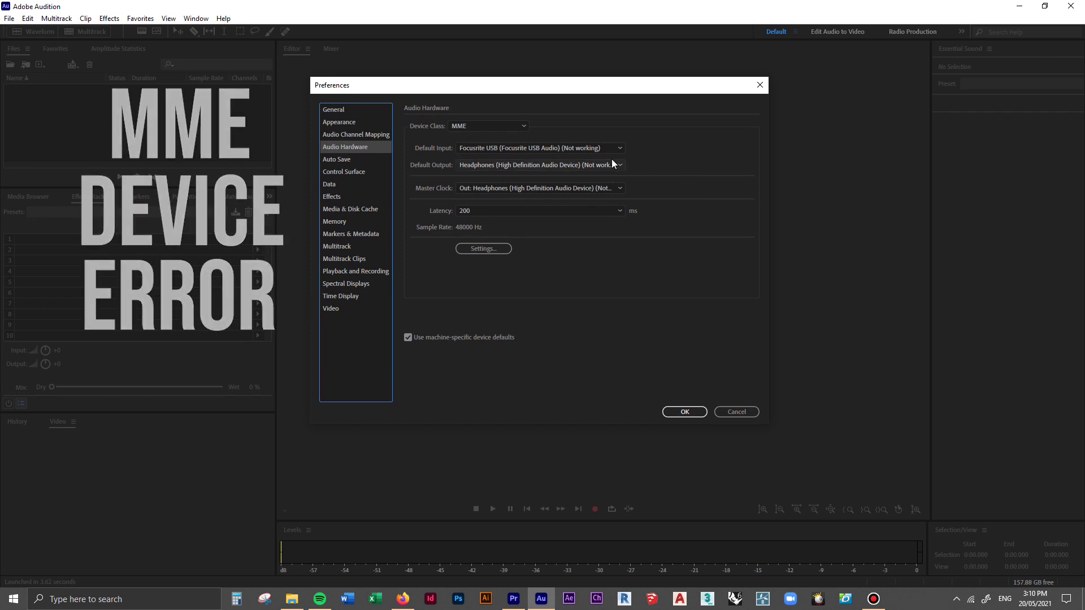
{"action": "left_click", "coordinate": [611, 148]}
{"action": "left_click", "coordinate": [618, 161]}
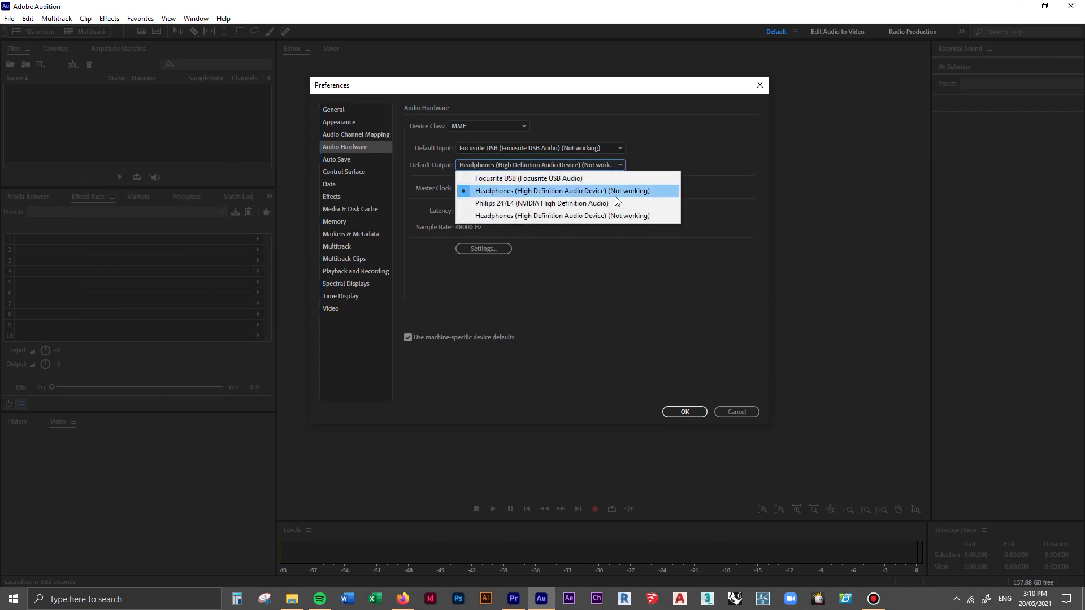
{"action": "left_click", "coordinate": [679, 161]}
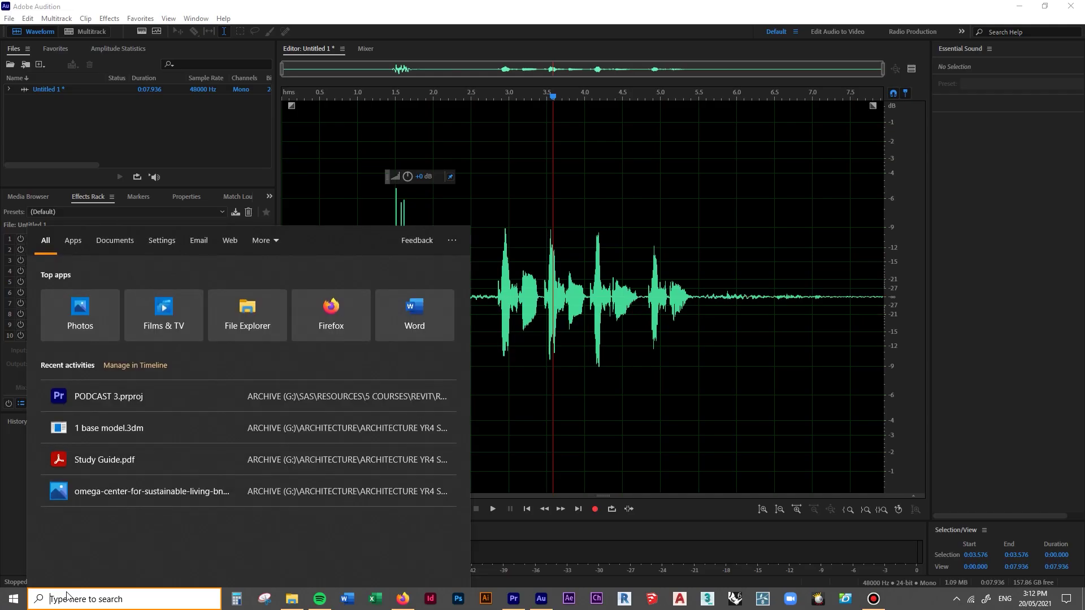
{"action": "type", "text": "settings"}
Step: In Windows Settings > Privacy > Microphone, toggle app microphone access off and back on
{"action": "key", "text": "Return"}
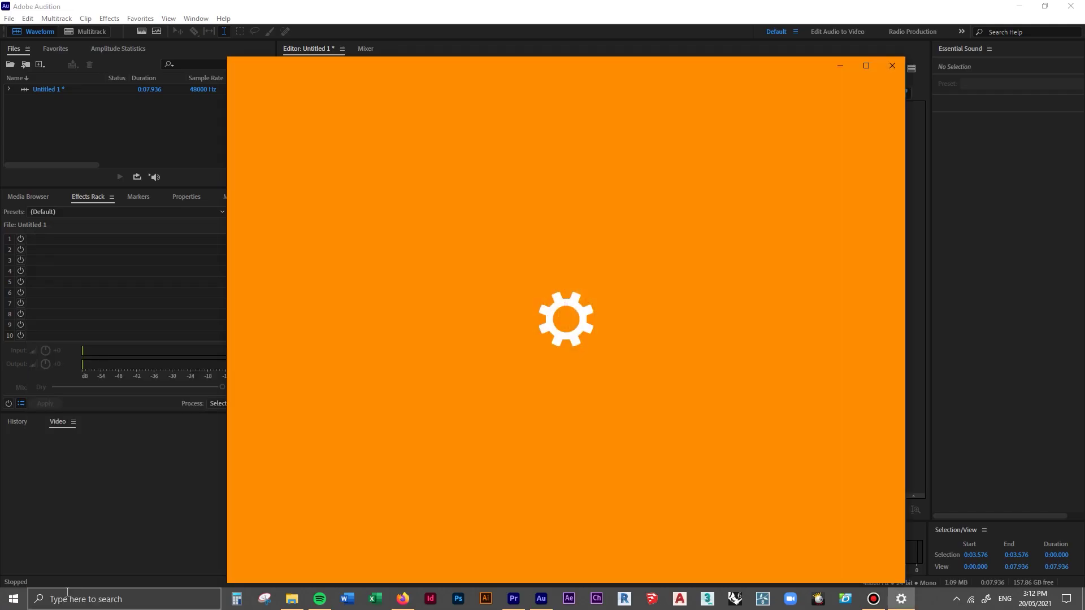
{"action": "left_click_drag", "start_coordinate": [454, 66], "coordinate": [434, 45]}
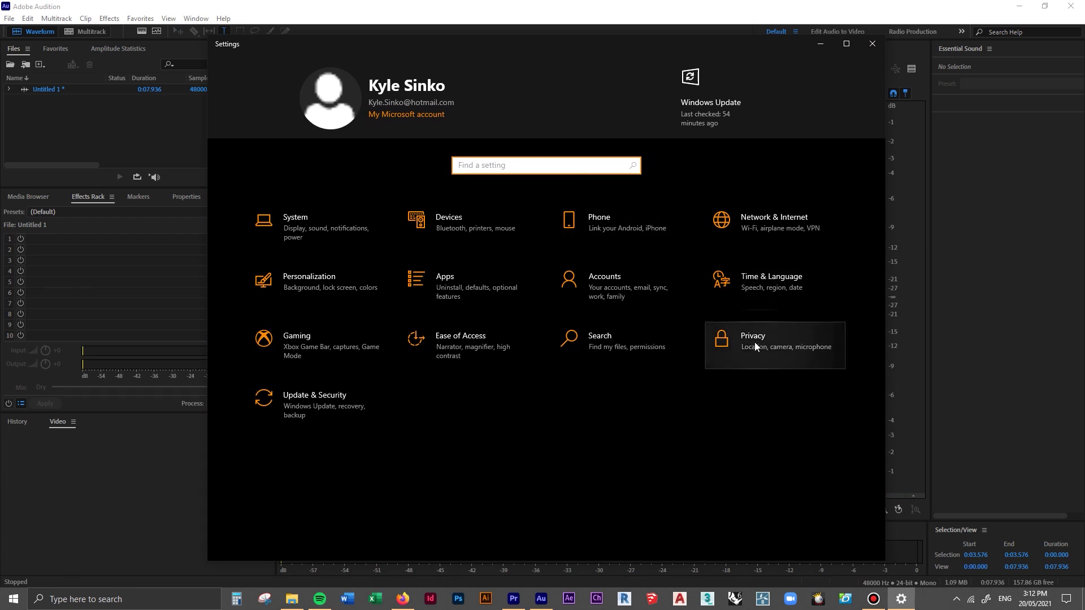
{"action": "left_click", "coordinate": [789, 353]}
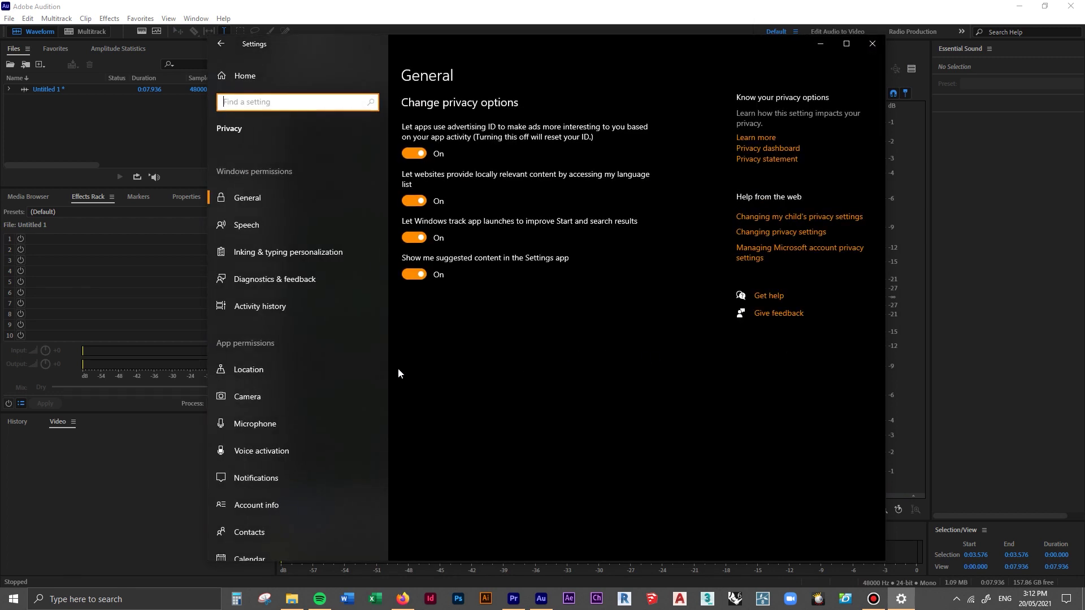
{"action": "left_click", "coordinate": [255, 428]}
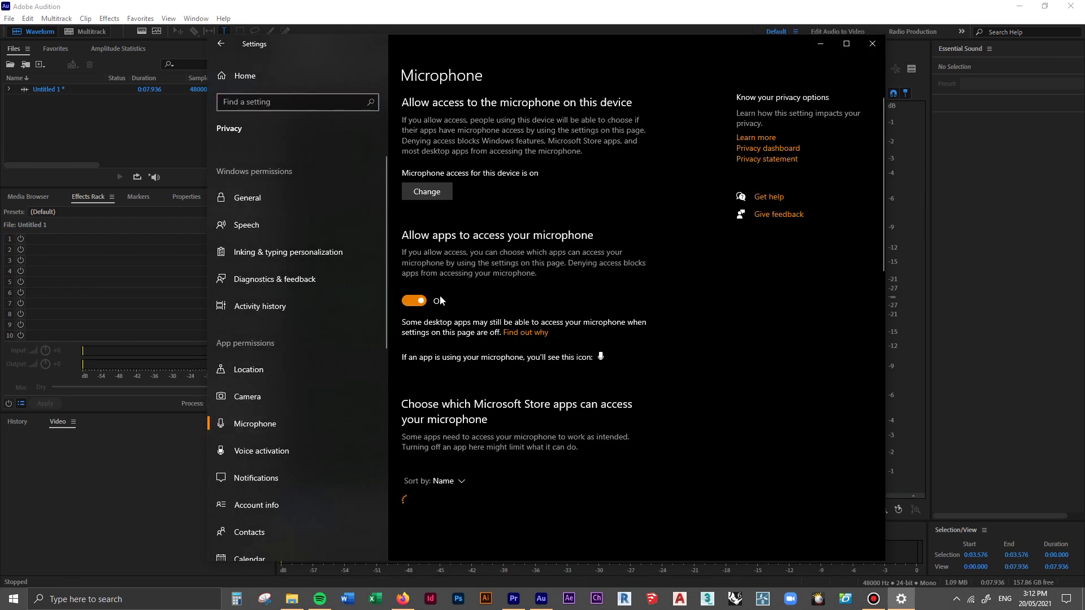
{"action": "left_click", "coordinate": [415, 301]}
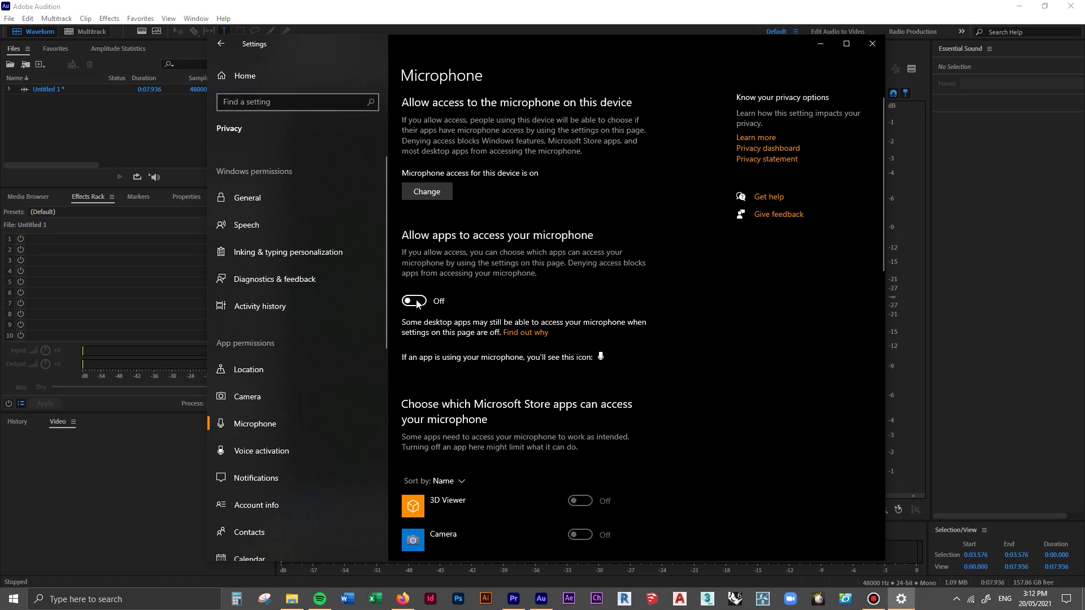
{"action": "left_click", "coordinate": [415, 301]}
{"action": "scroll", "coordinate": [583, 266], "scroll_direction": "down", "scroll_amount": 5}
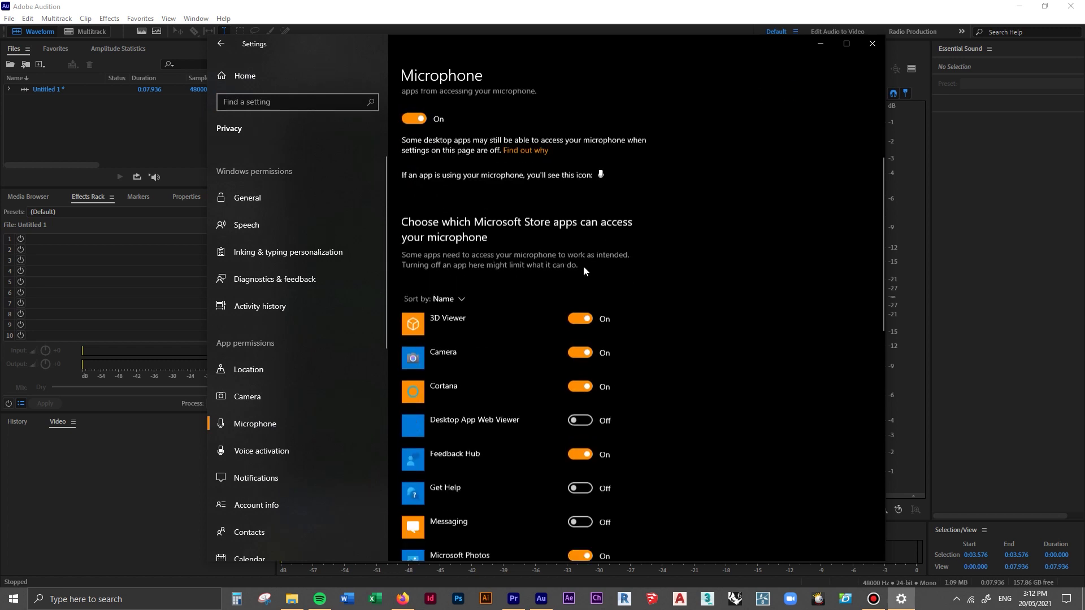
{"action": "scroll", "coordinate": [619, 287], "scroll_direction": "down", "scroll_amount": 5}
{"action": "scroll", "coordinate": [499, 321], "scroll_direction": "down", "scroll_amount": 4}
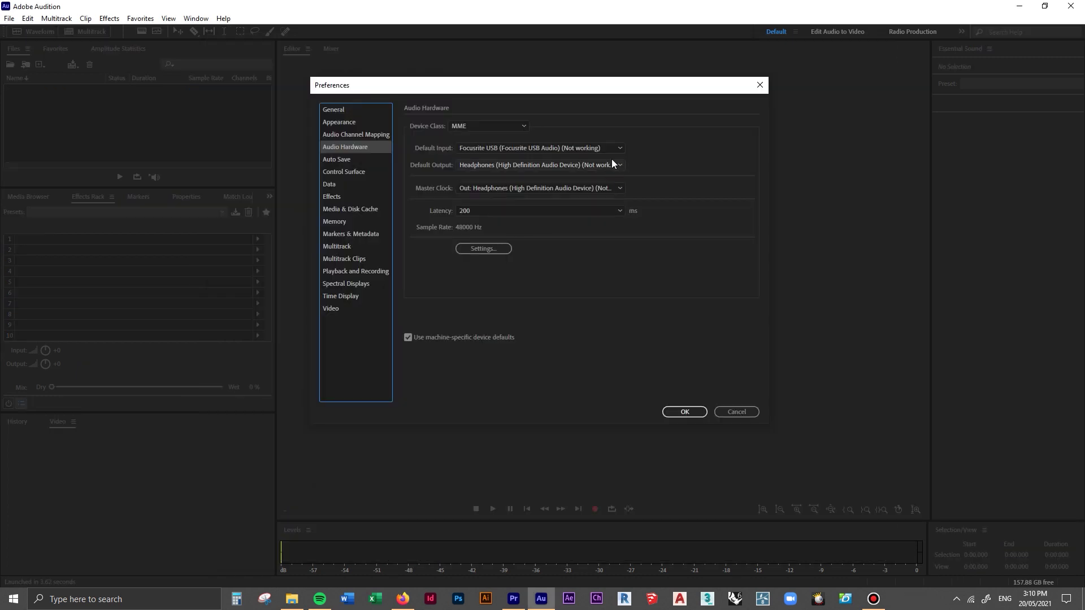
{"action": "left_click", "coordinate": [538, 147]}
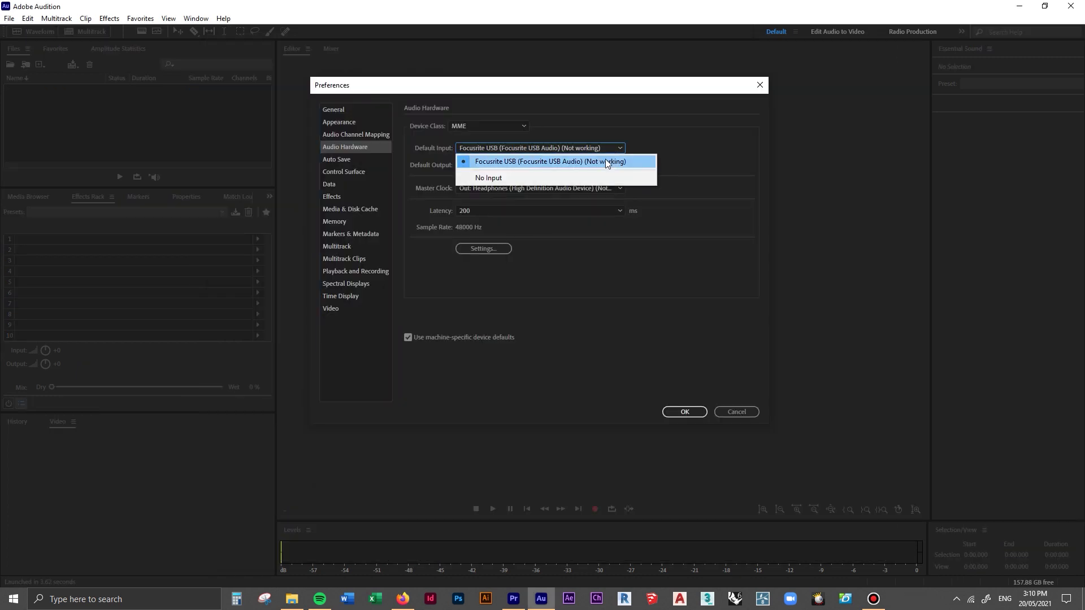
Step: Check the output list, then set Audition's Default Input to No Input and confirm the change
{"action": "left_click", "coordinate": [676, 148]}
{"action": "left_click", "coordinate": [621, 165]}
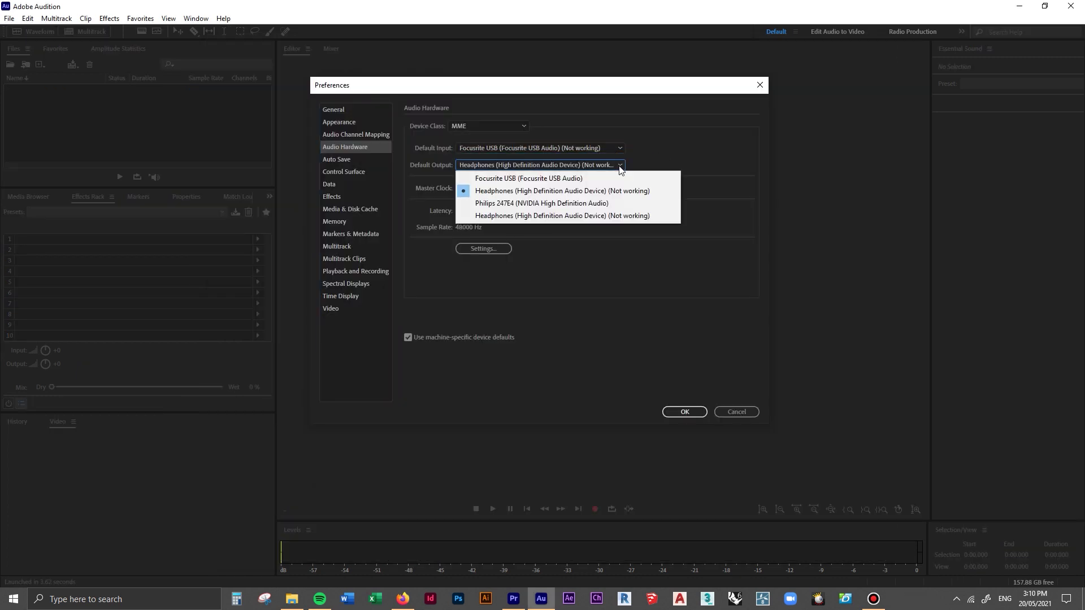
{"action": "left_click", "coordinate": [585, 191]}
{"action": "left_click", "coordinate": [622, 149]}
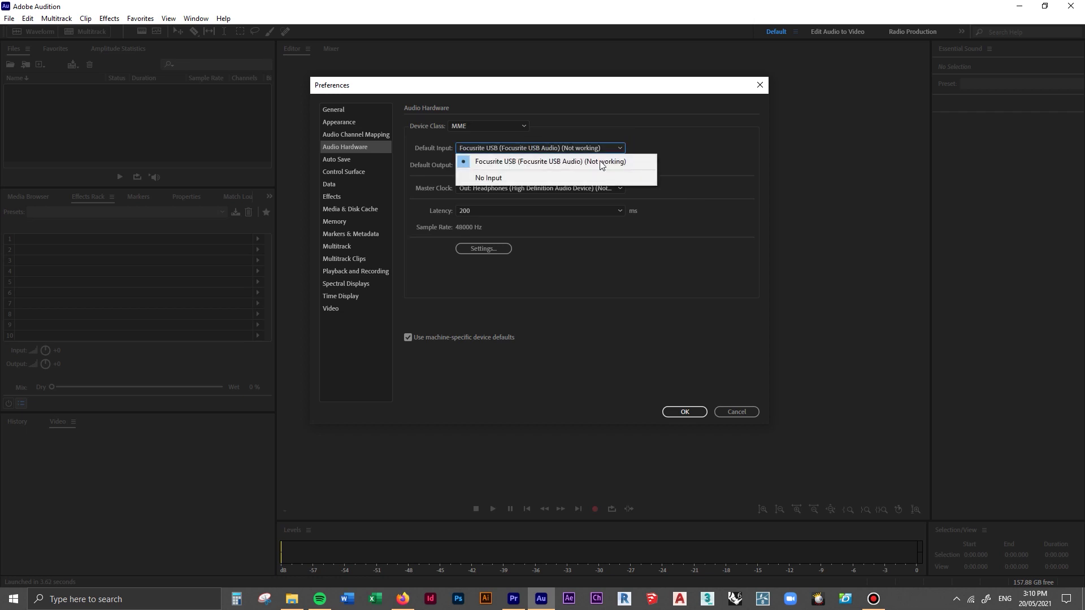
{"action": "left_click", "coordinate": [577, 178]}
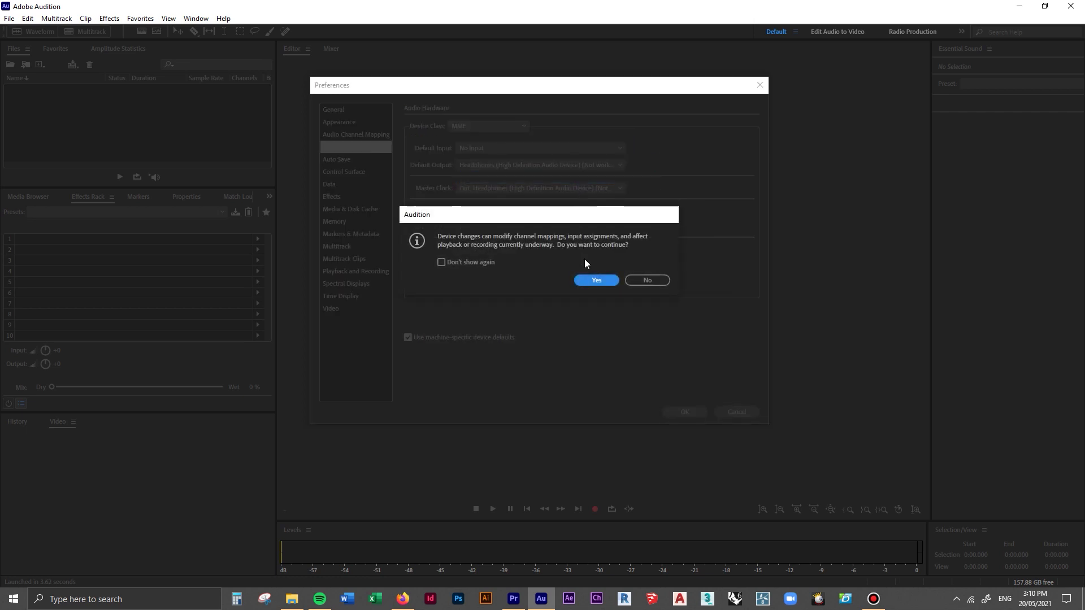
{"action": "left_click", "coordinate": [593, 282]}
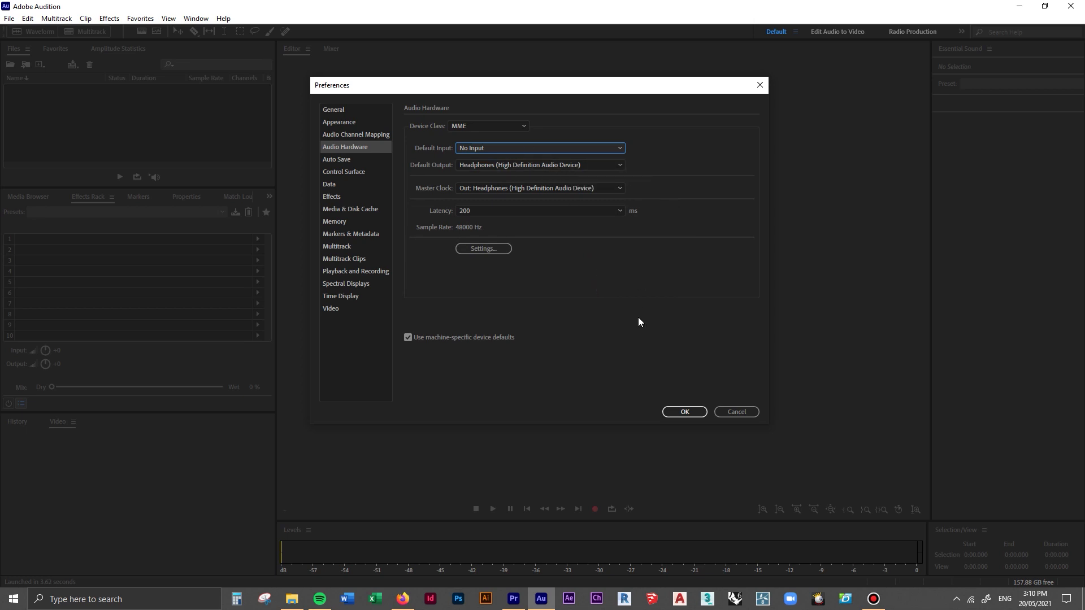
Step: Apply the preferences, then switch the Device Class to WASAPI and then ASIO, confirming each
{"action": "left_click", "coordinate": [685, 411]}
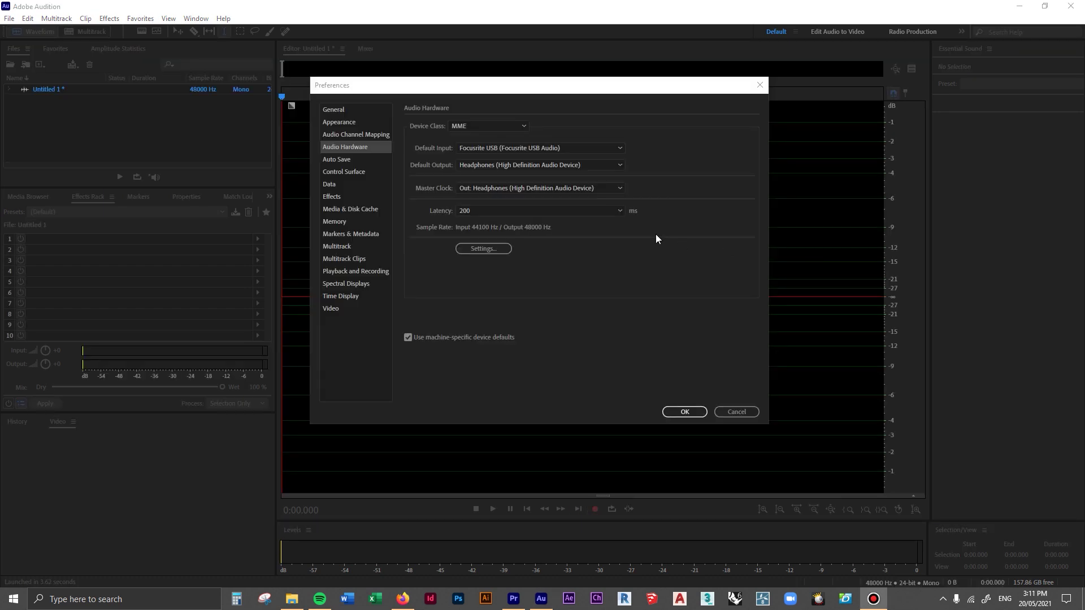
{"action": "left_click", "coordinate": [488, 126]}
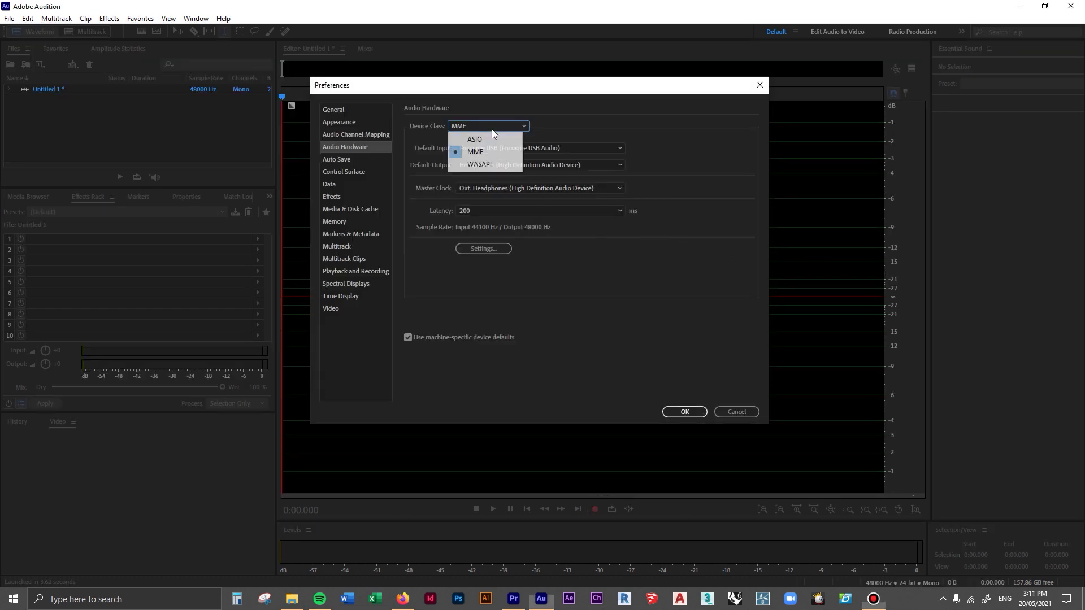
{"action": "left_click", "coordinate": [480, 163]}
{"action": "left_click", "coordinate": [595, 280]}
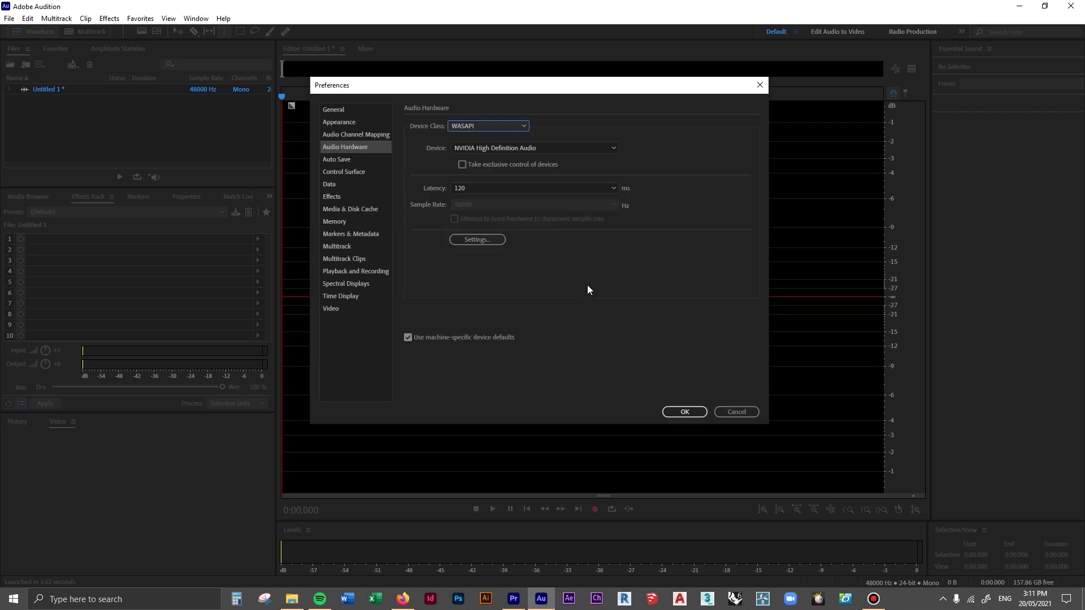
{"action": "left_click", "coordinate": [487, 126]}
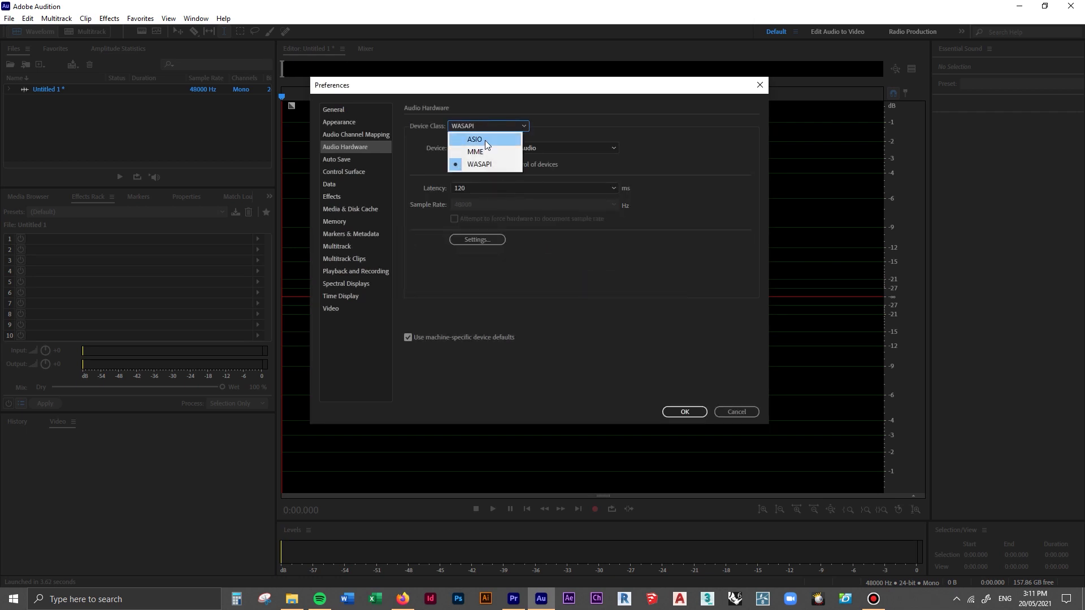
{"action": "left_click", "coordinate": [486, 140]}
{"action": "left_click", "coordinate": [597, 279]}
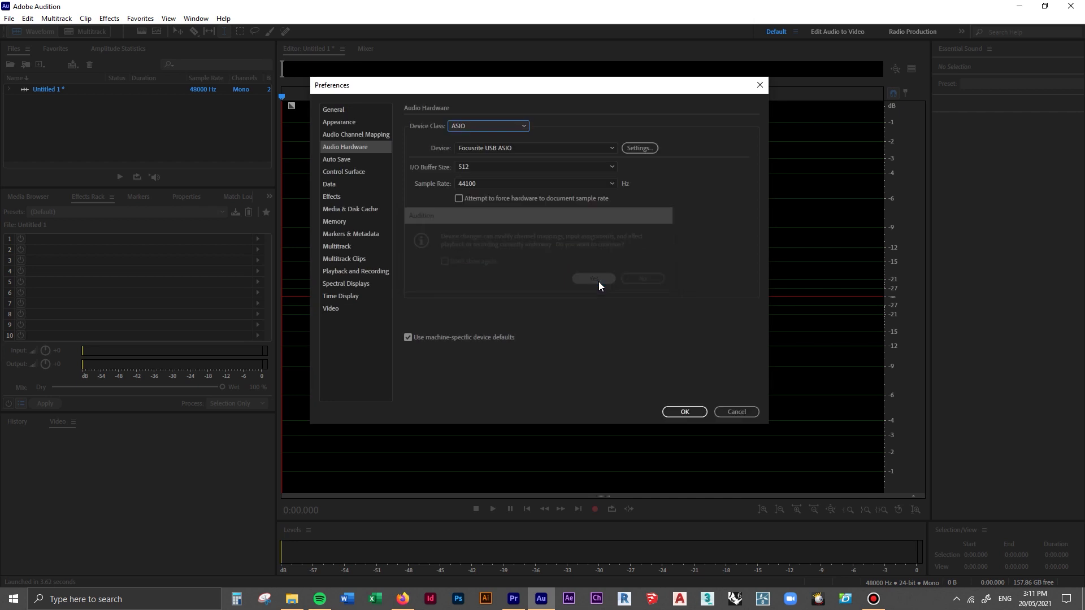
Step: Return the Device Class to MME, check the Focusrite USB default input, and close preferences
{"action": "left_click", "coordinate": [478, 128]}
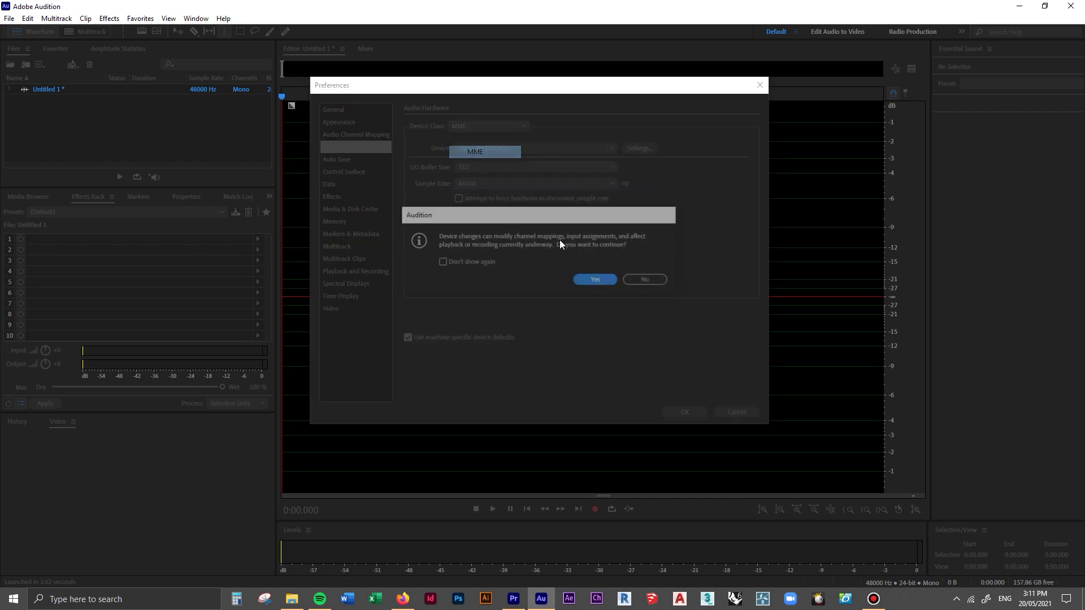
{"action": "left_click", "coordinate": [603, 283]}
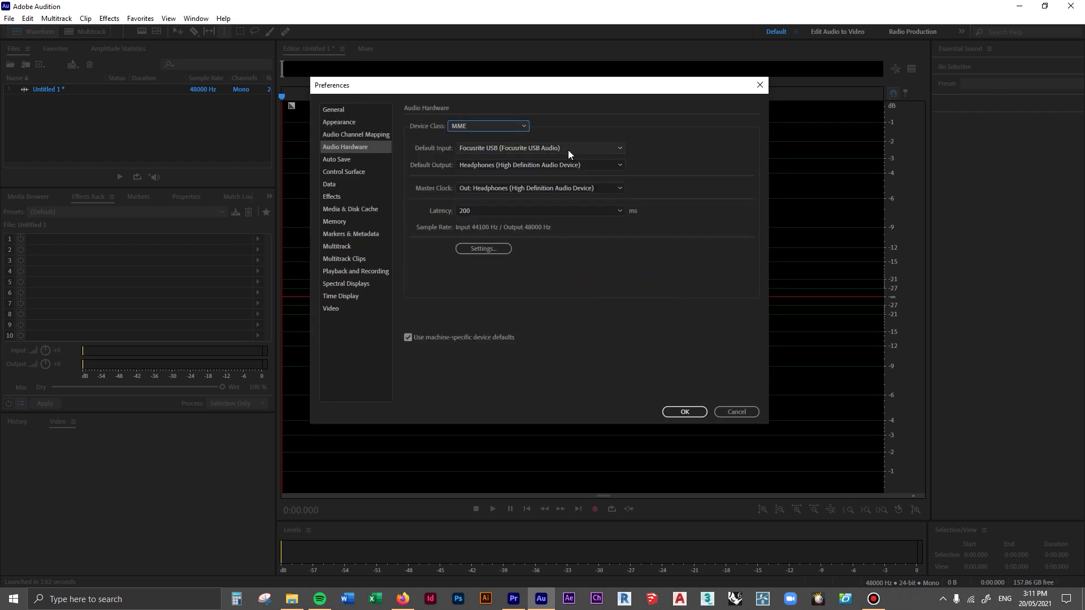
{"action": "left_click", "coordinate": [542, 148]}
{"action": "left_click", "coordinate": [534, 159]}
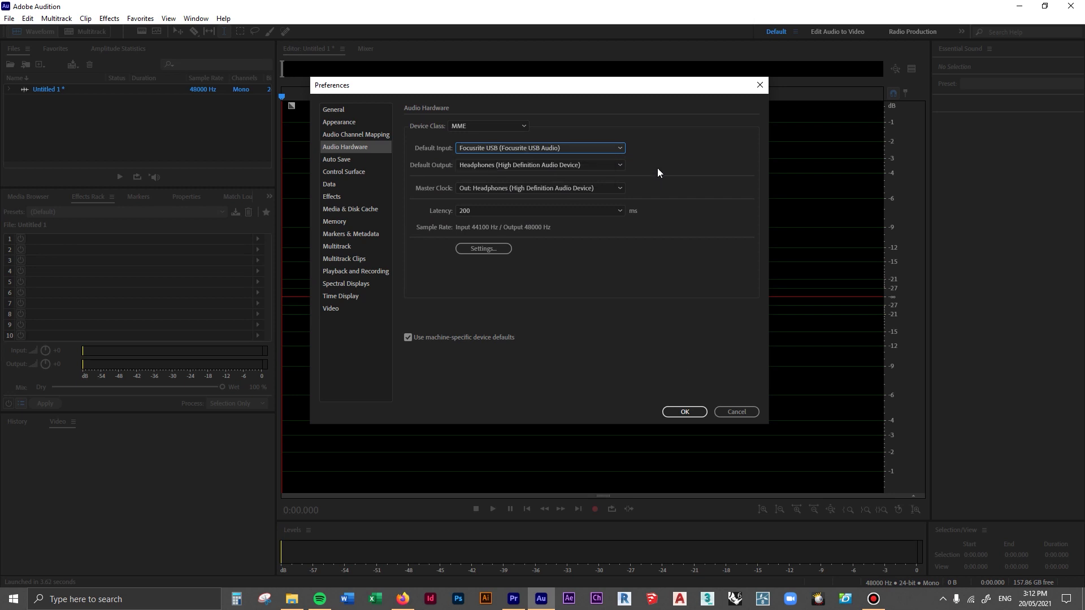
{"action": "left_click", "coordinate": [685, 412]}
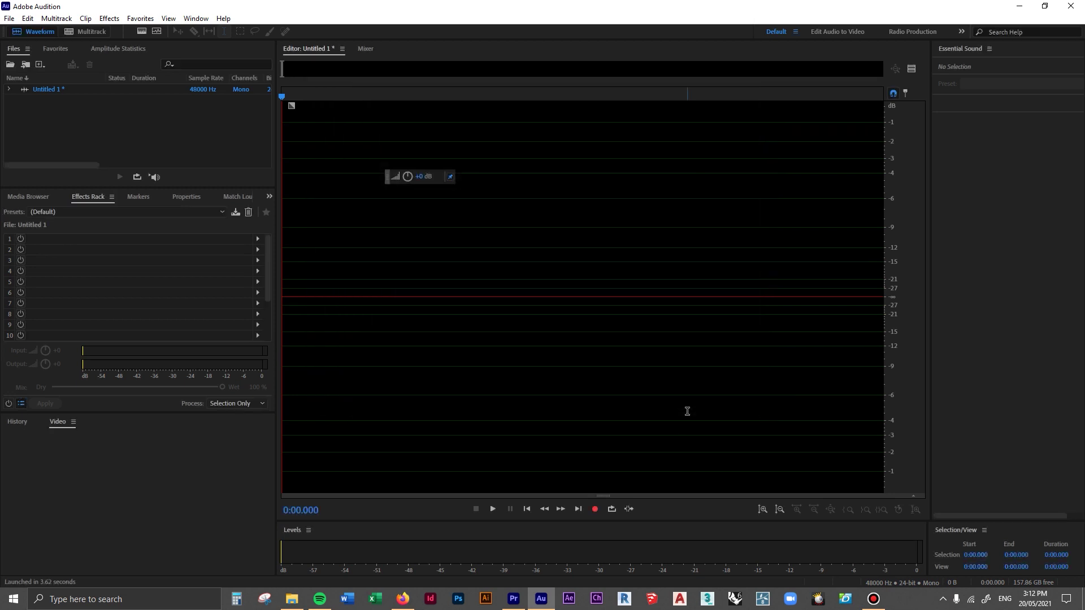